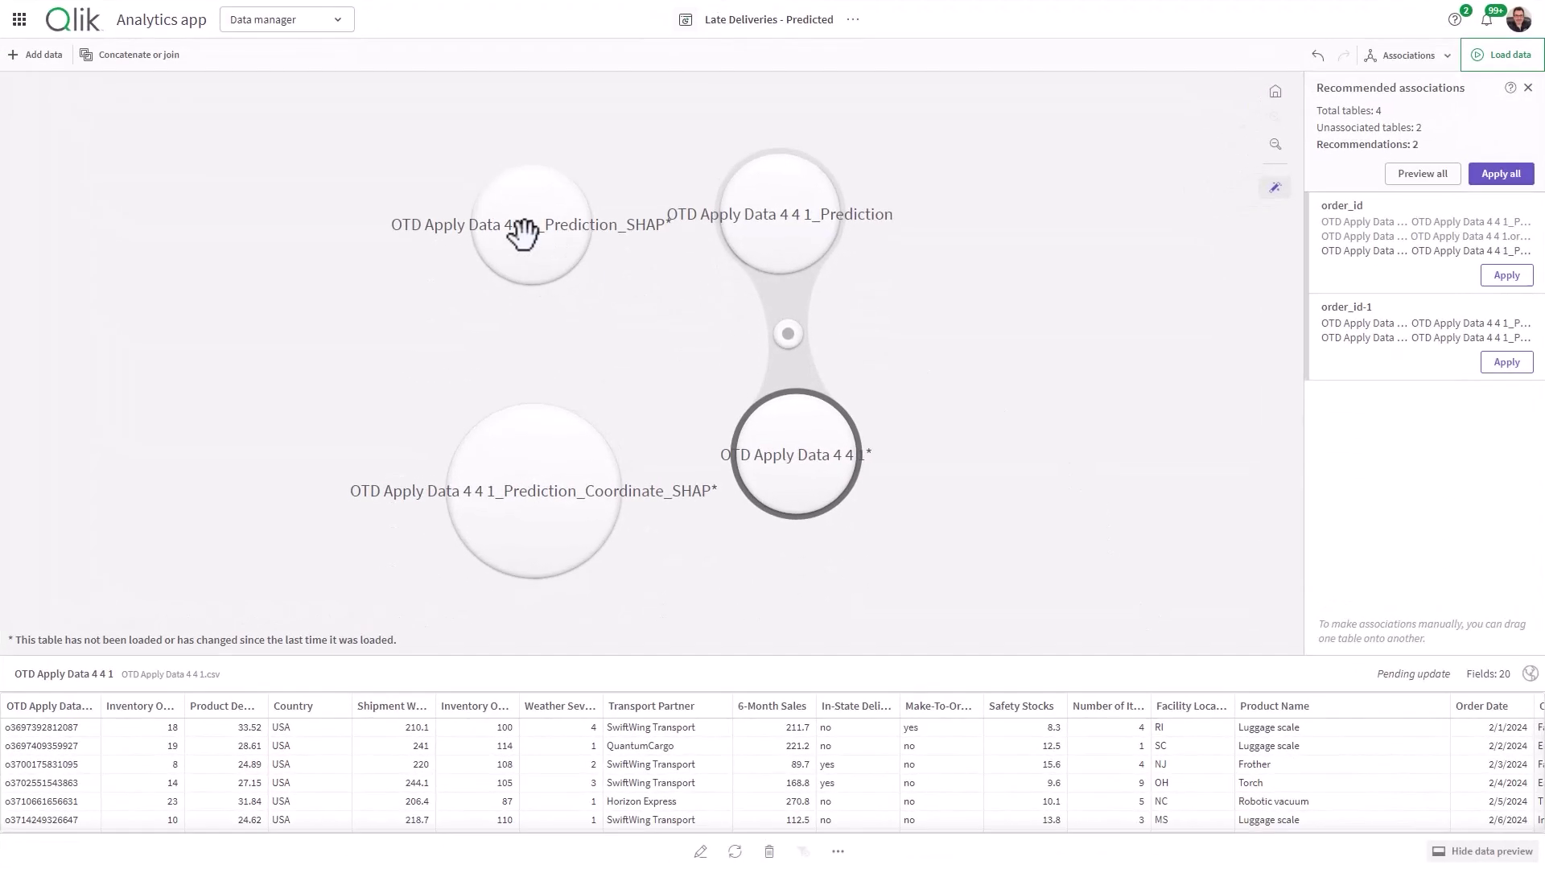
Apply the recommended order_id associations to link the Prediction_SHAP and Prediction_Coordinate_SHAP tables with the other two tables.
left_click(523, 234)
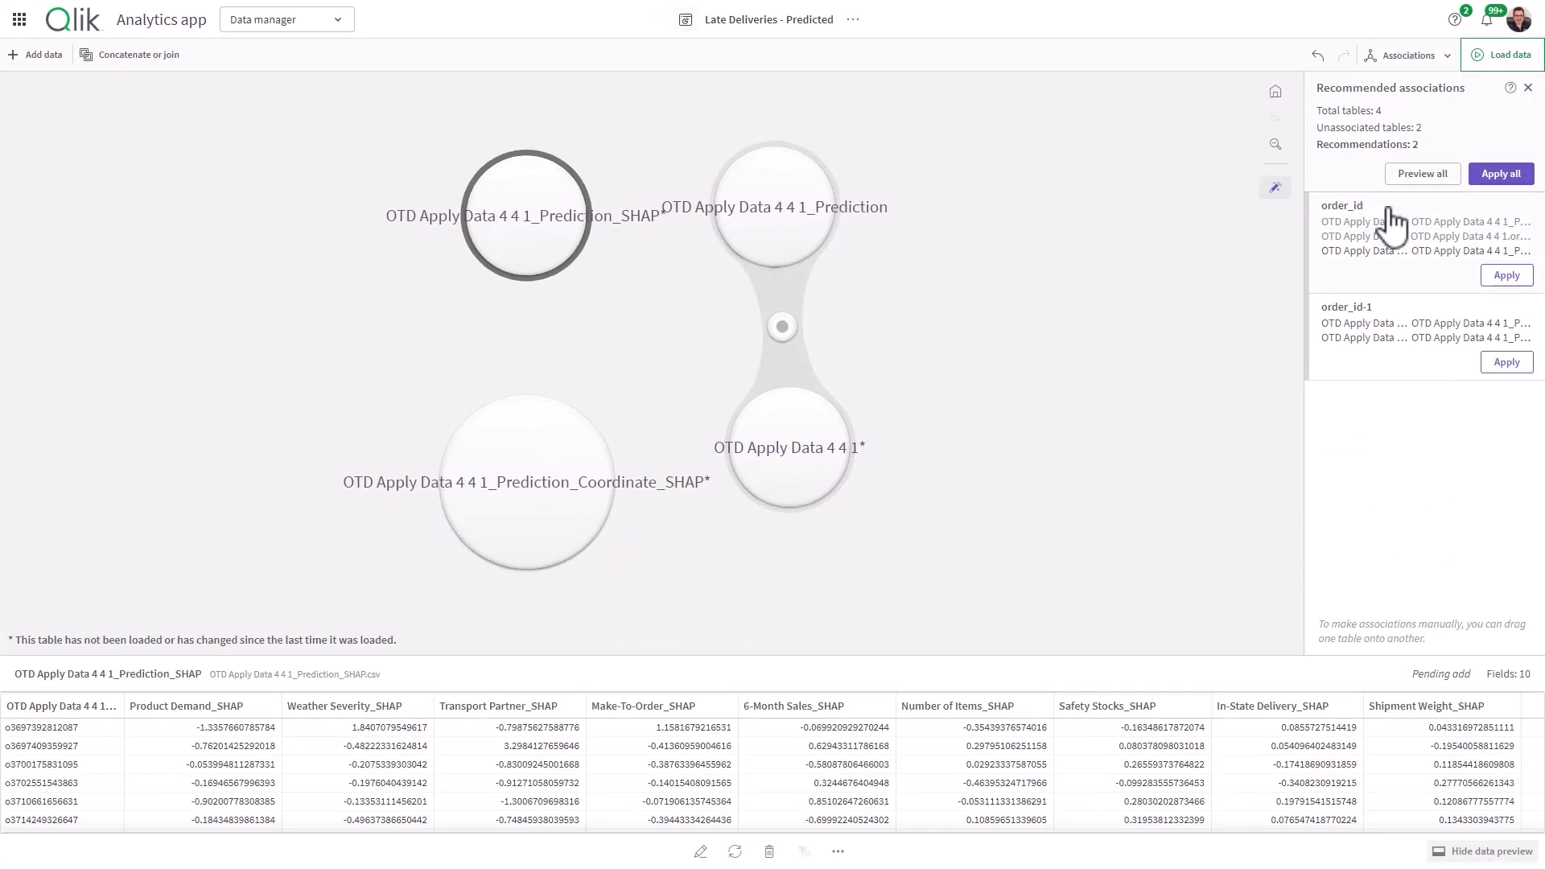
left_click(1477, 233)
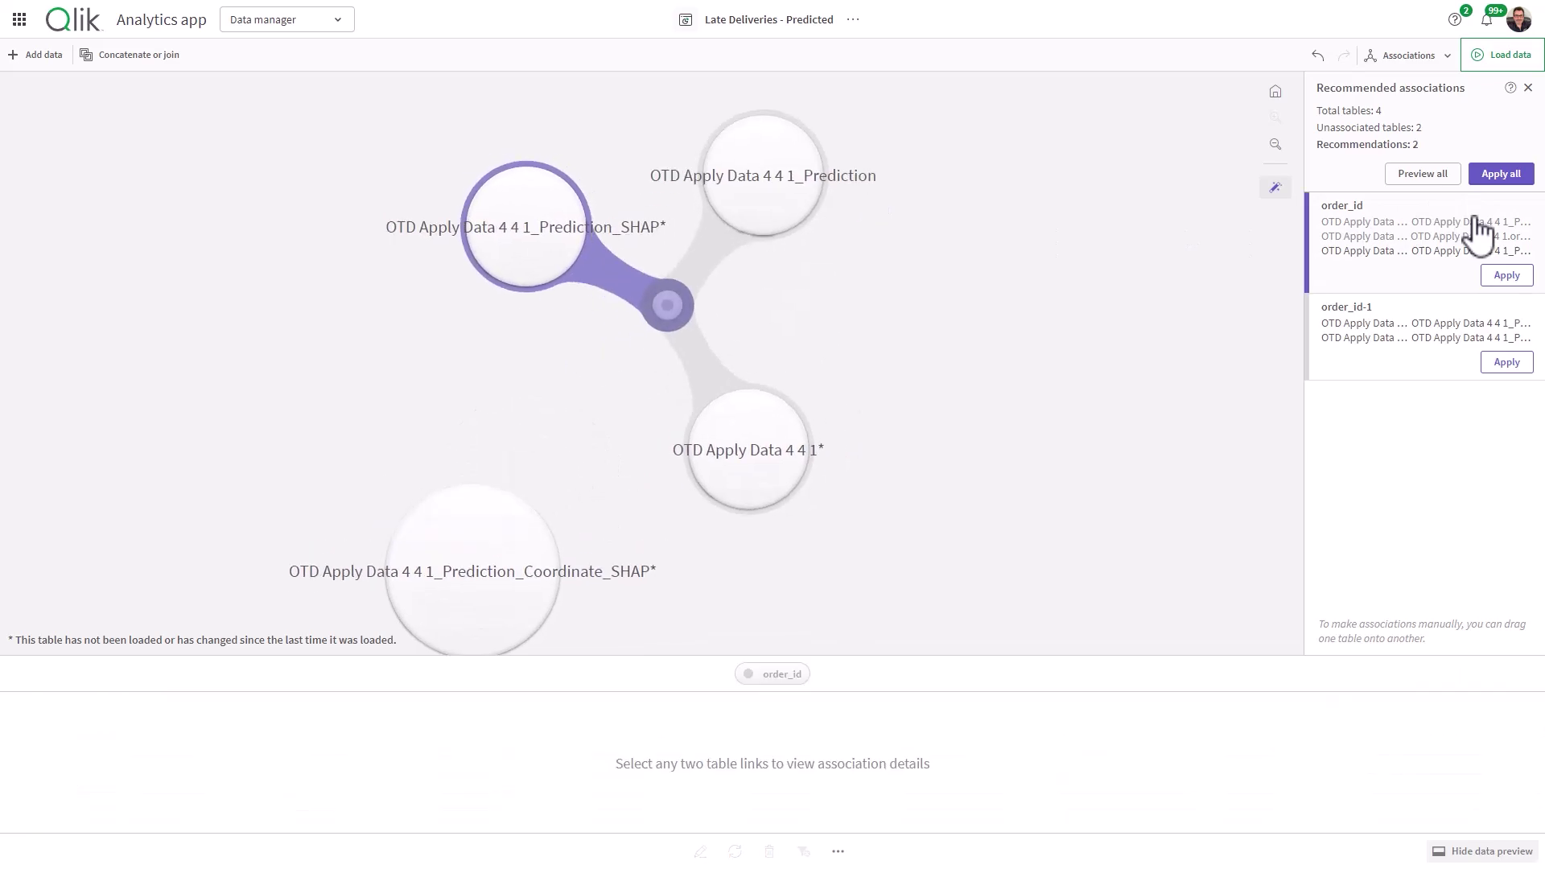
left_click(1506, 275)
left_click(483, 538)
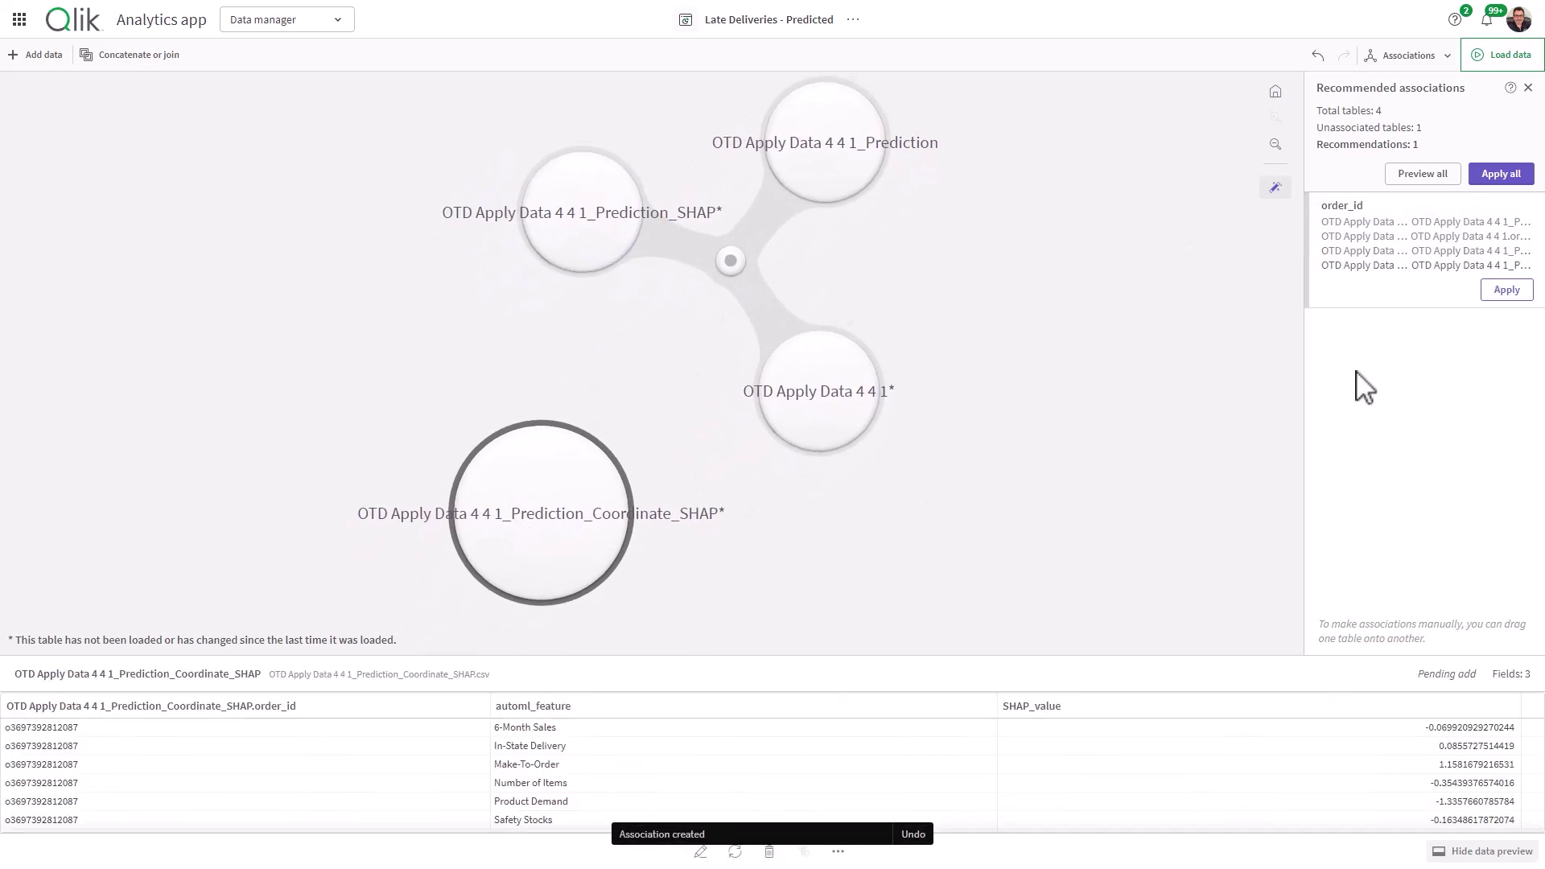
left_click(1505, 290)
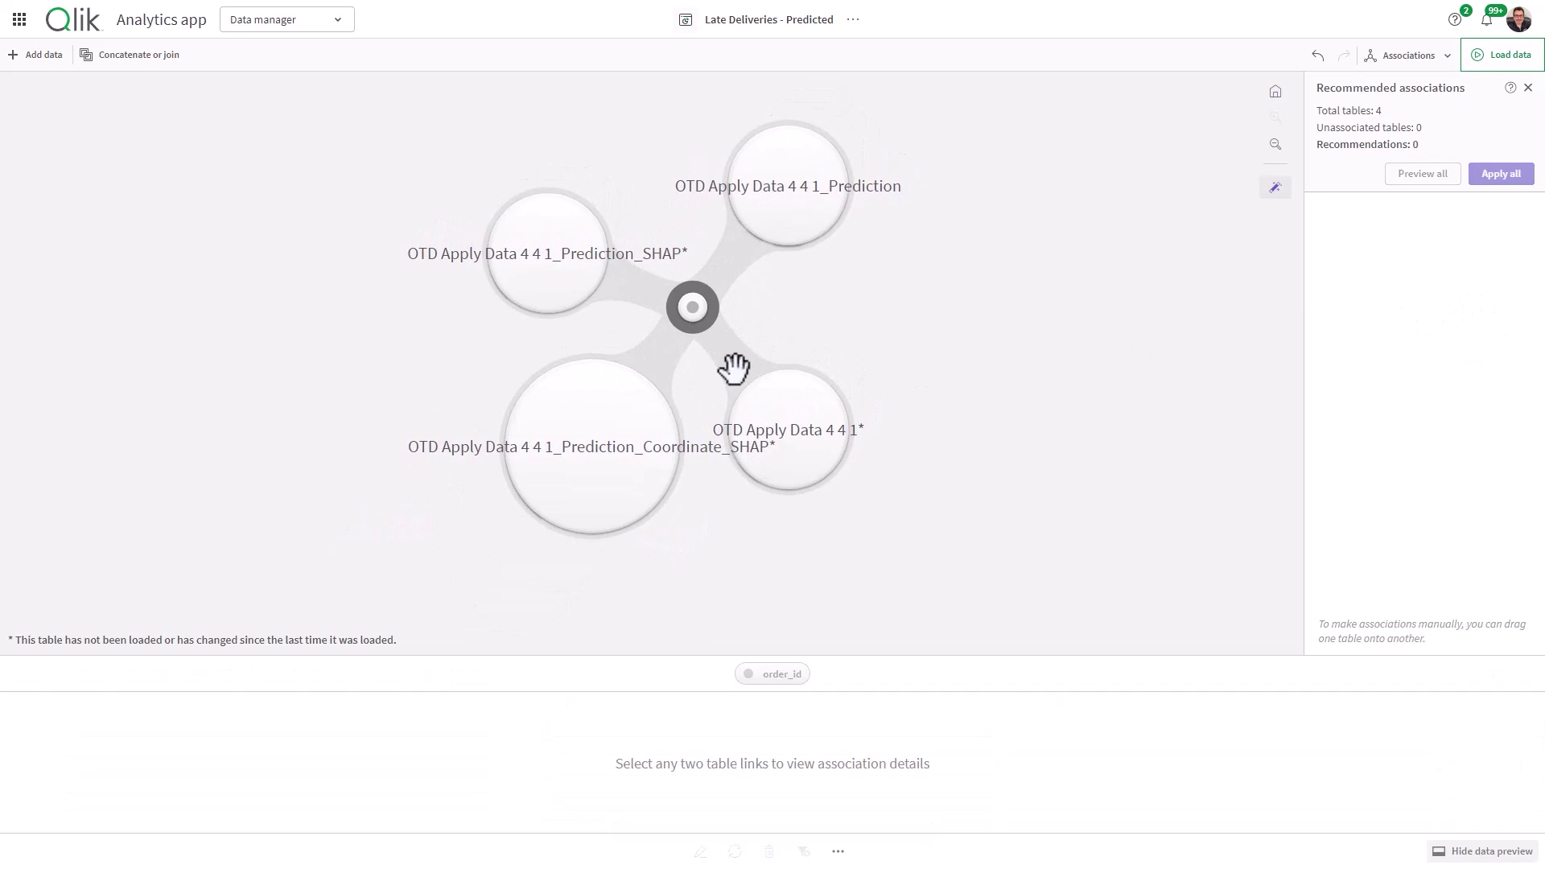
Examine the order_id association by selecting the links of the four connected tables in pairs.
left_click(647, 370)
left_click(713, 307)
left_click(716, 384)
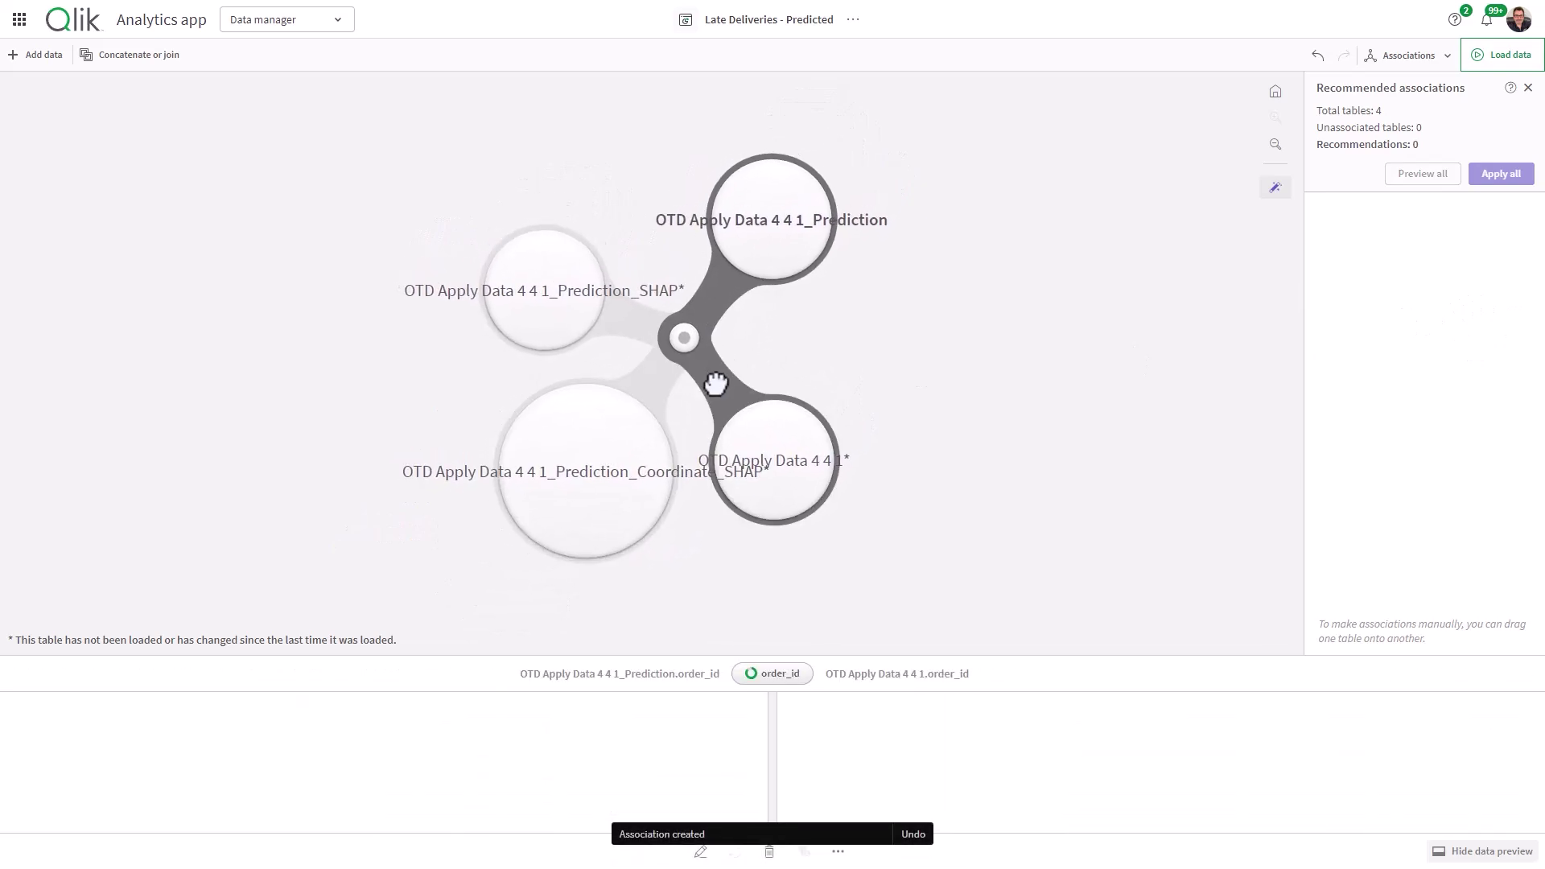
left_click(641, 320)
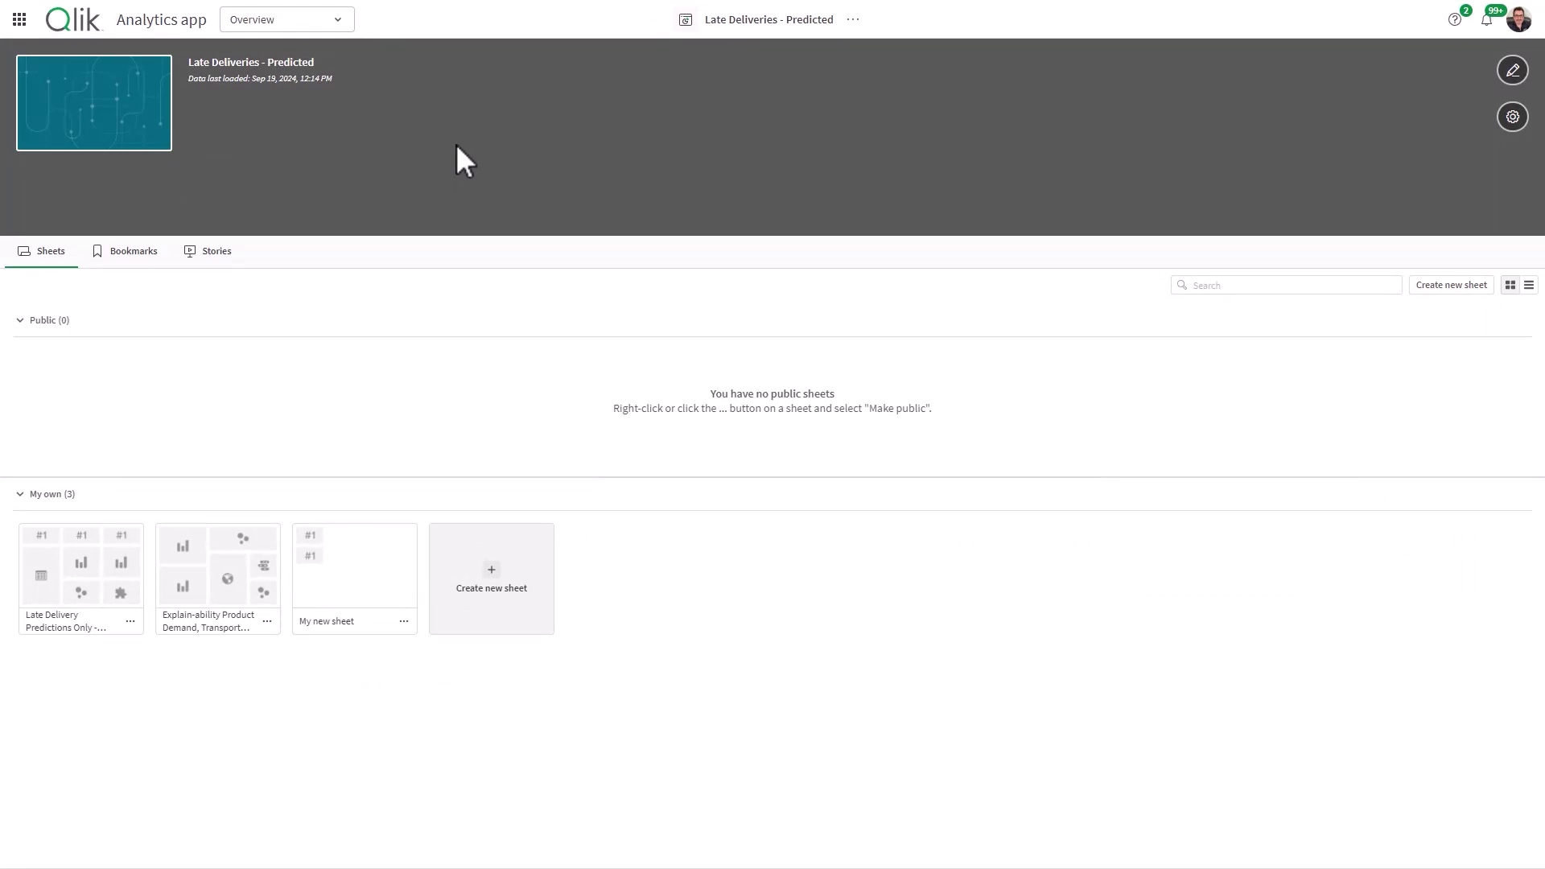
Open the app's Data manager and start adding data from the Data catalog.
left_click(335, 23)
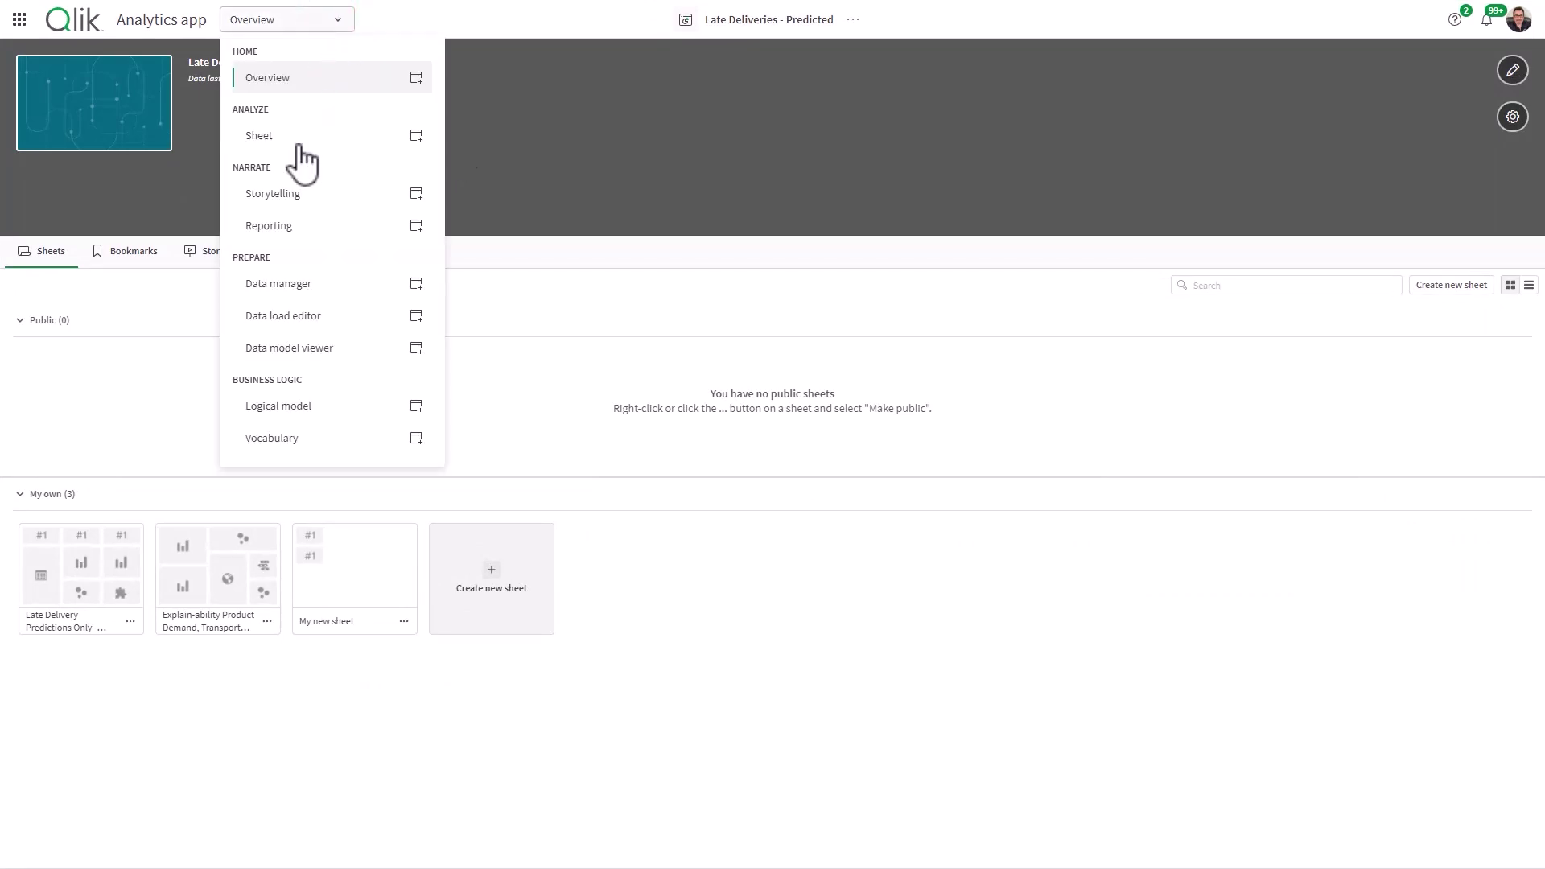
left_click(298, 282)
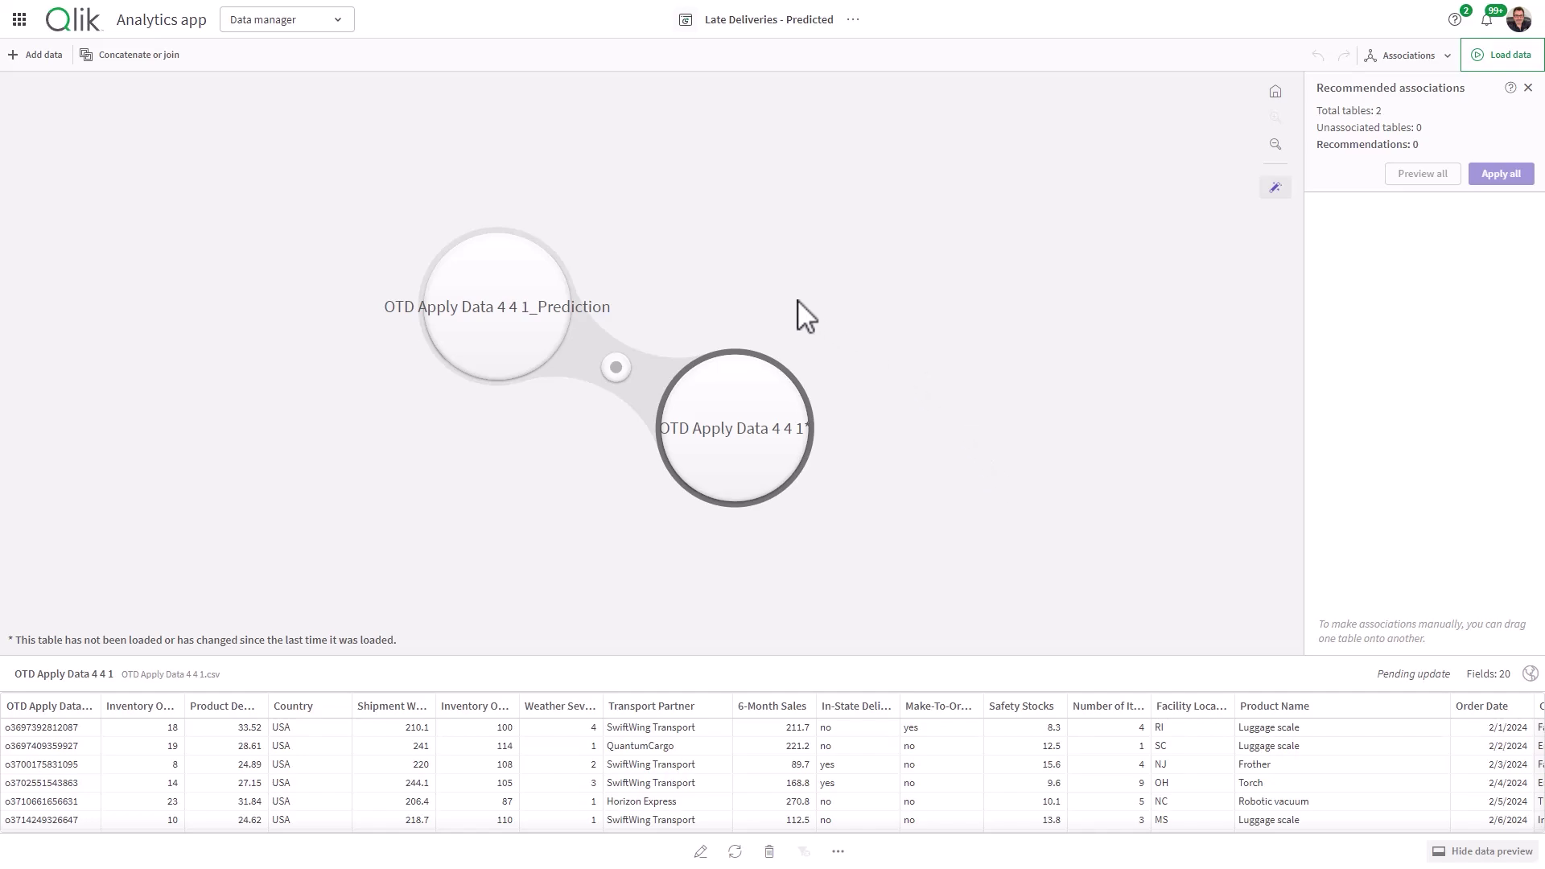
left_click(38, 63)
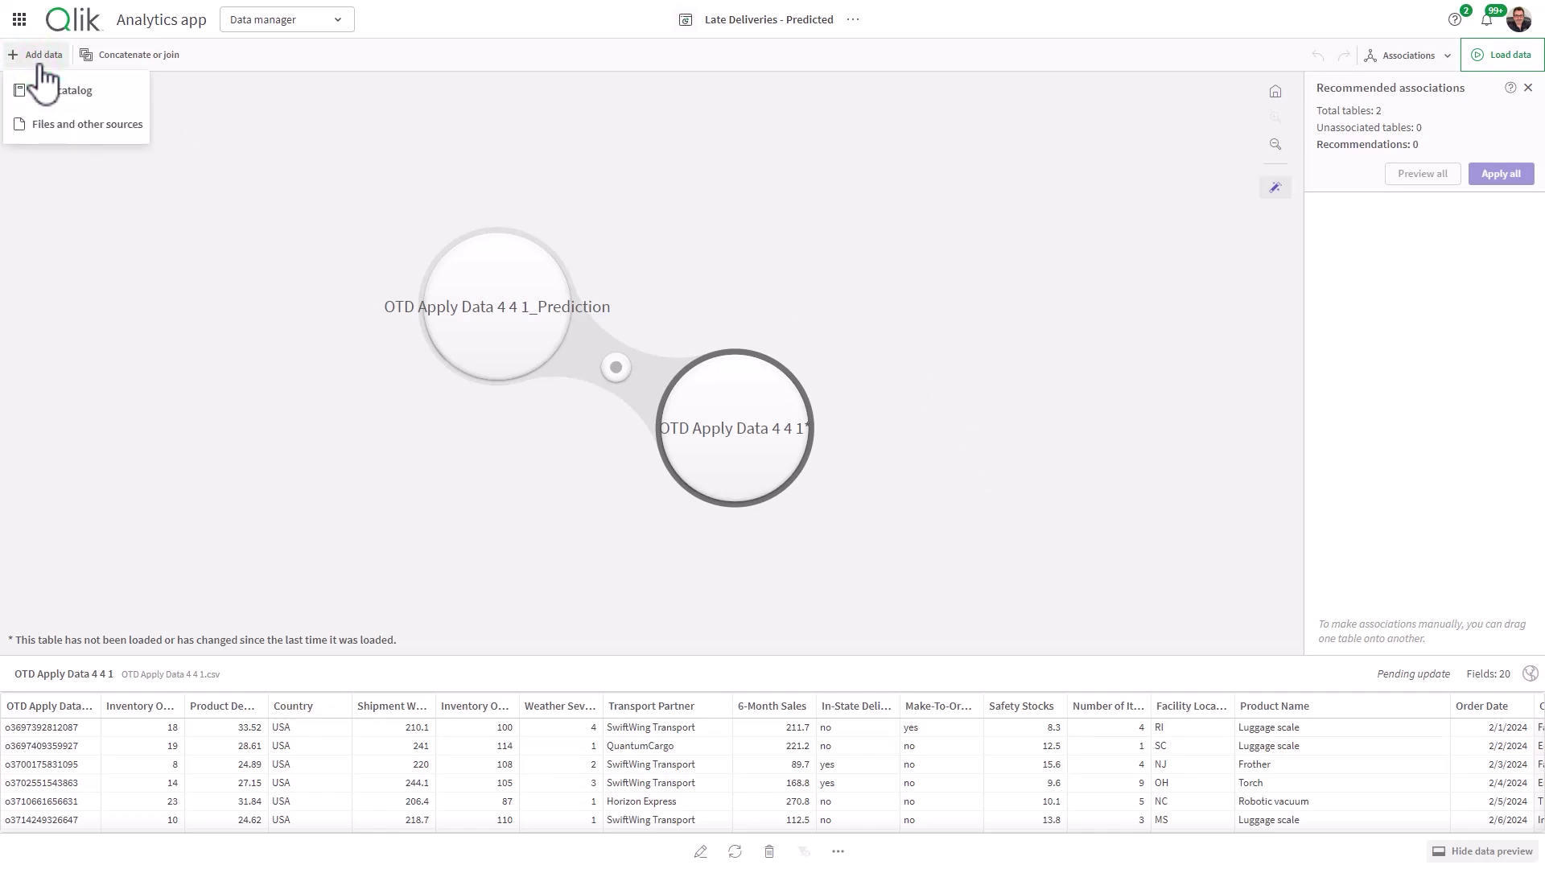
left_click(53, 95)
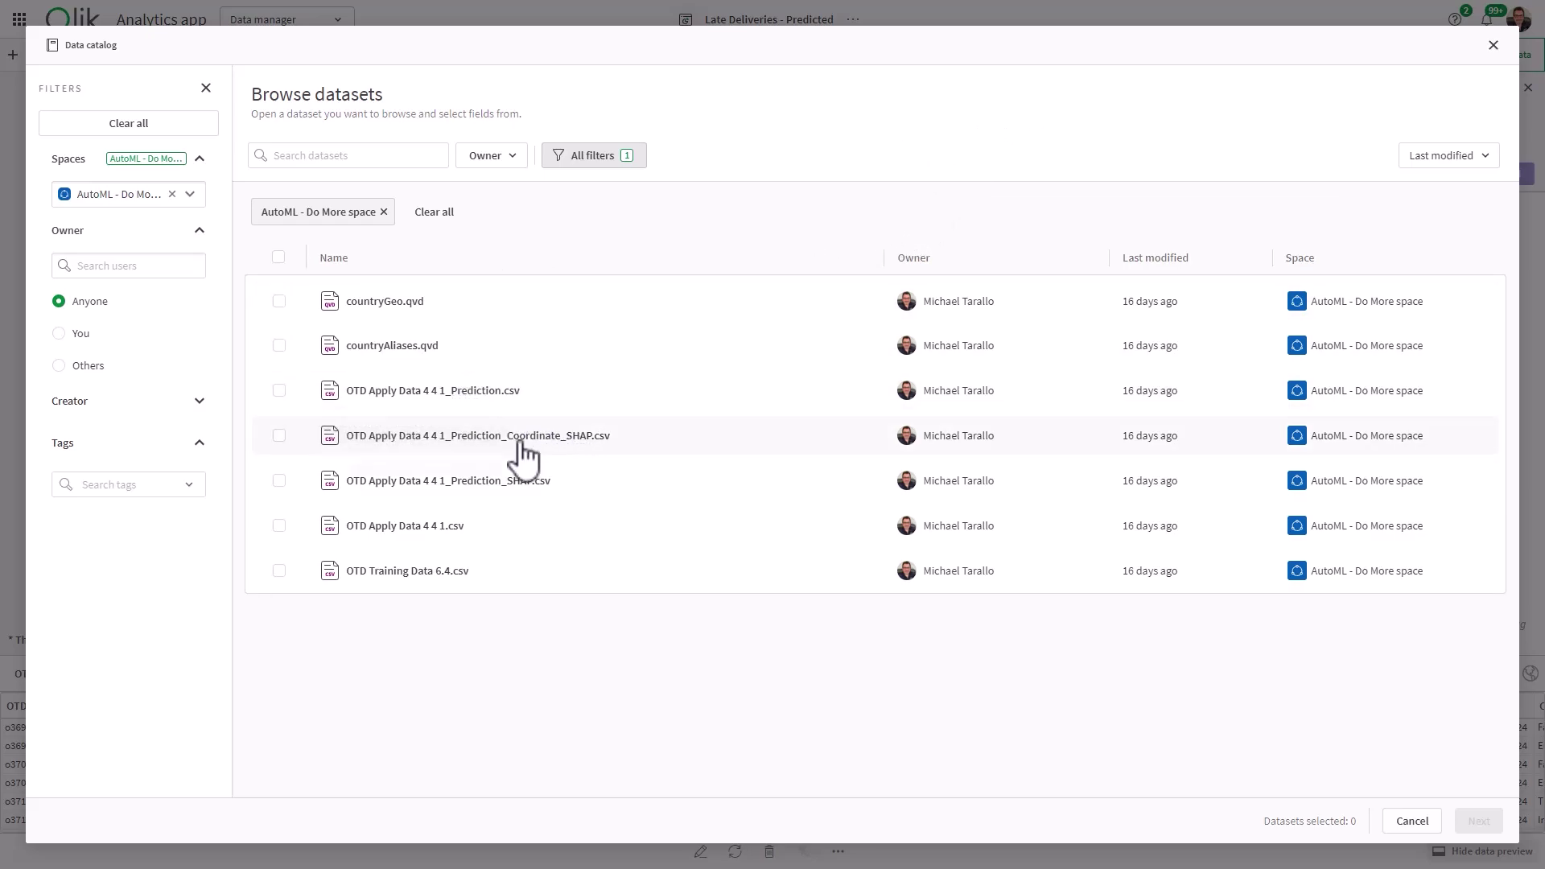
Add OTD Apply Data 4 4 1_Prediction_Coordinate_SHAP.csv and OTD Apply Data 4 4 1_Prediction_SHAP.csv to the app after reviewing their fields.
left_click(278, 435)
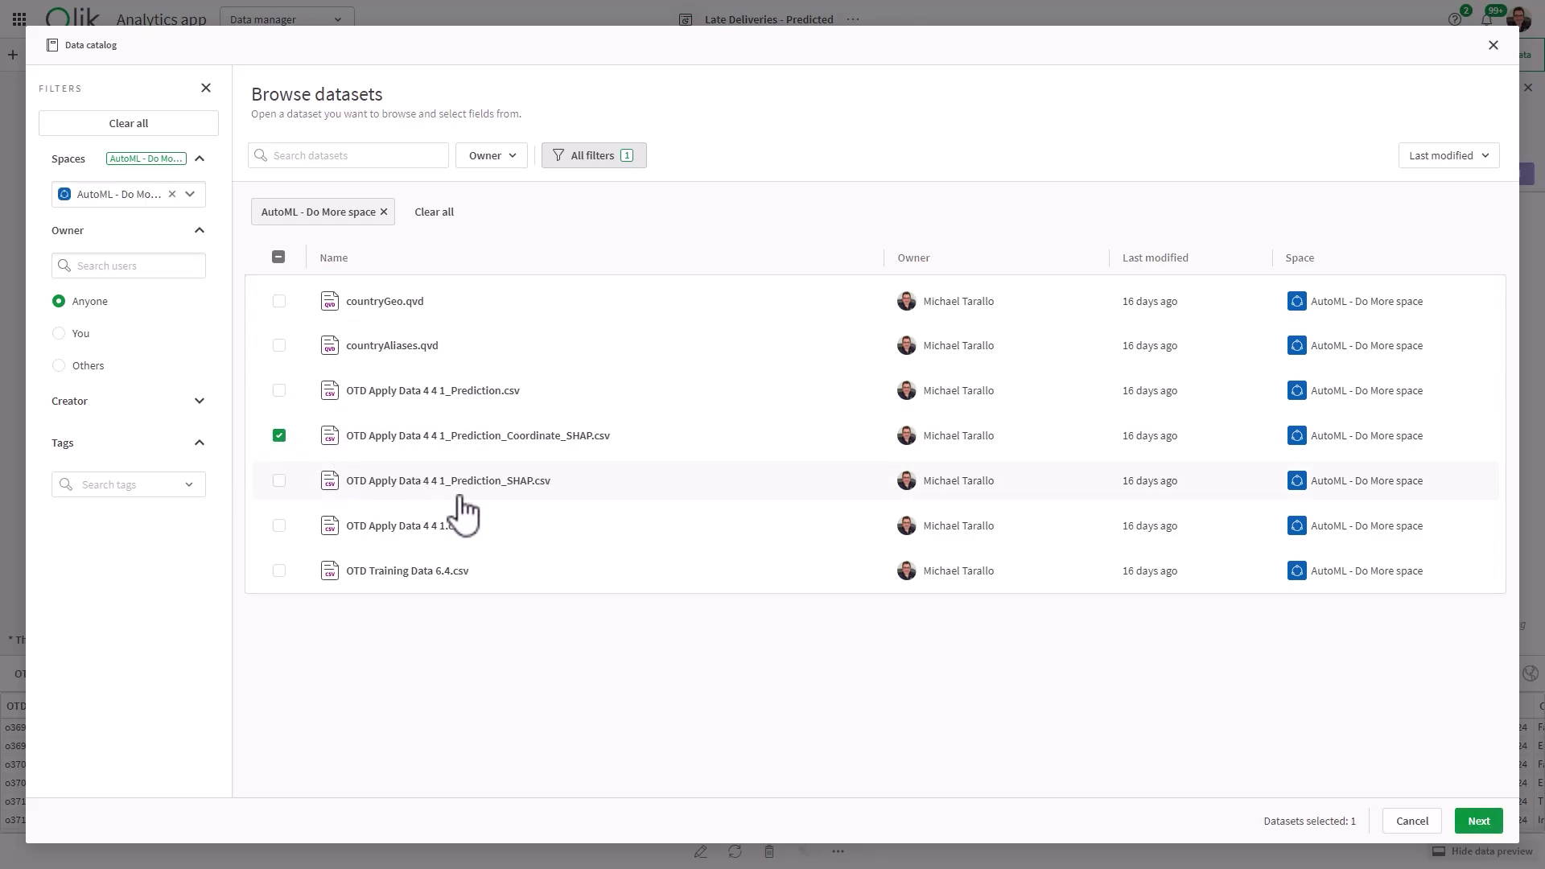
left_click(278, 480)
left_click(1481, 822)
left_click(1271, 291)
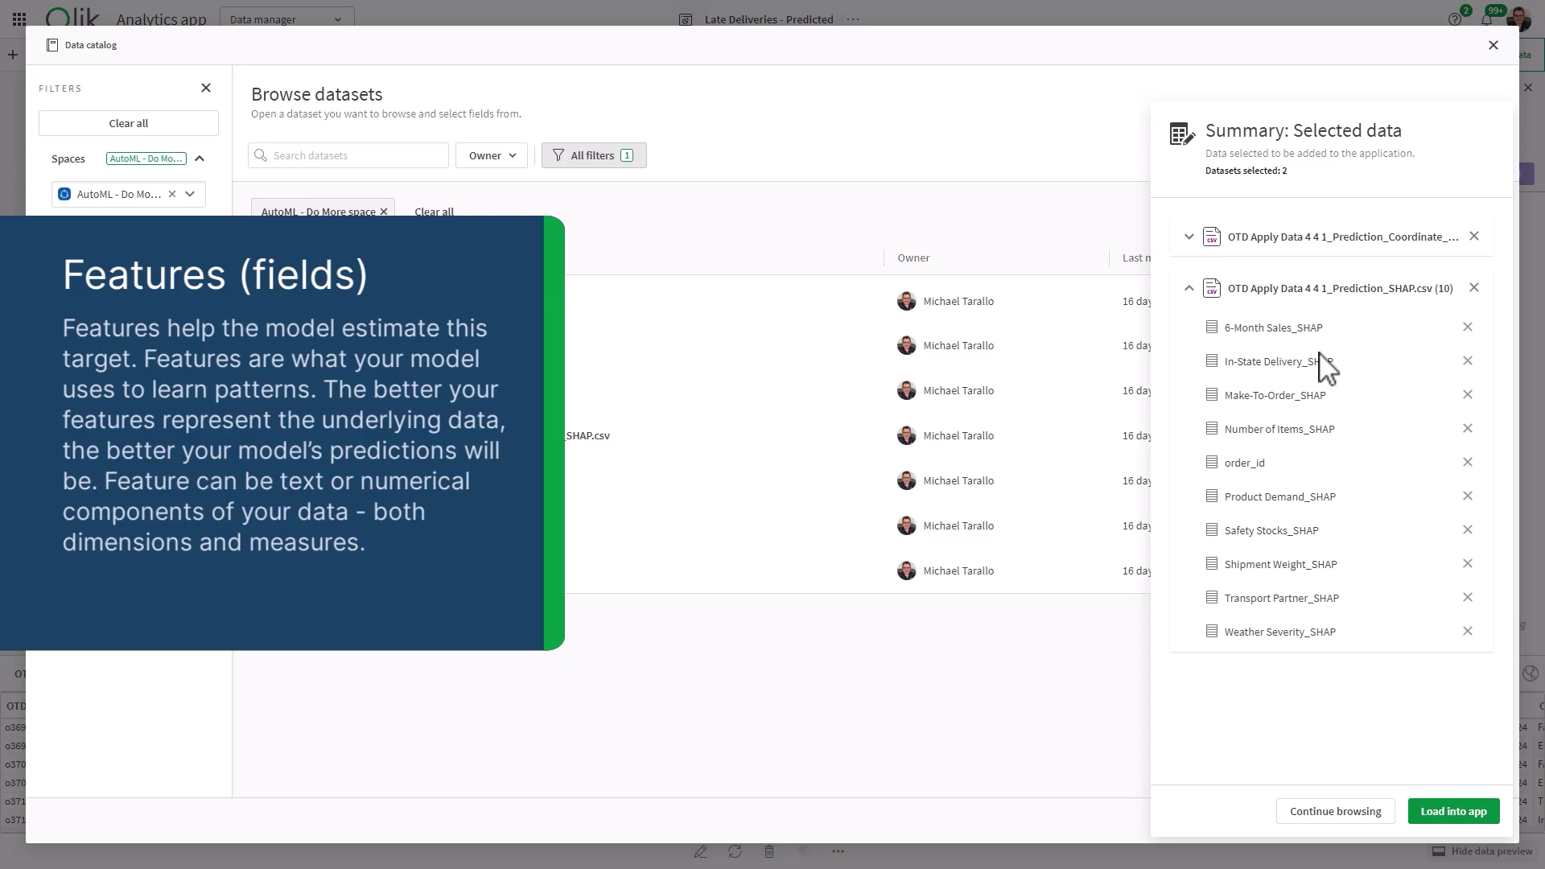
left_click(1191, 238)
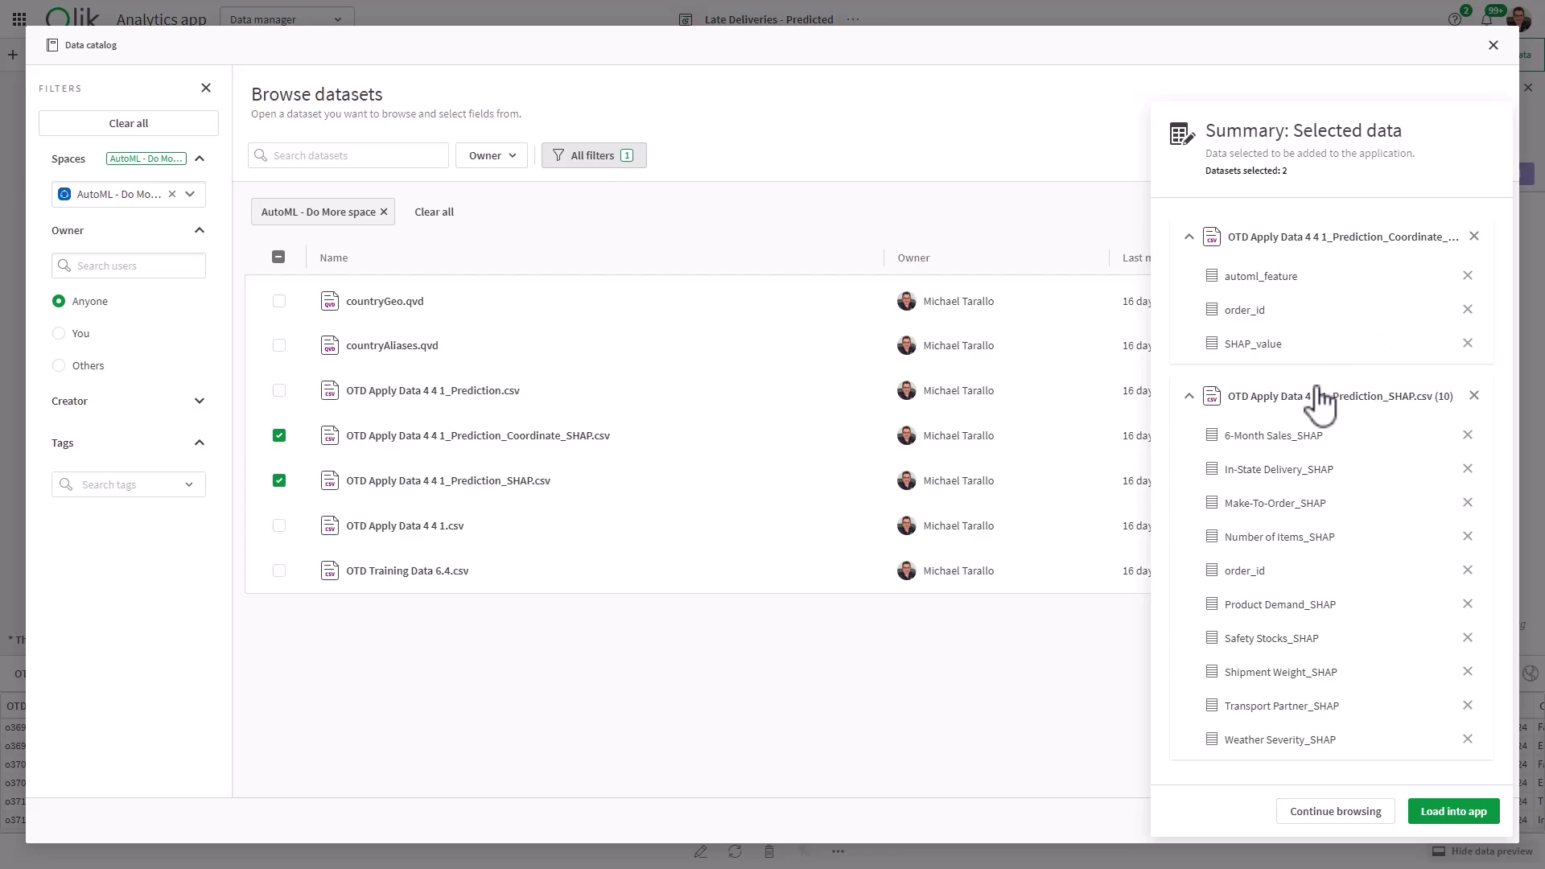
left_click(1454, 812)
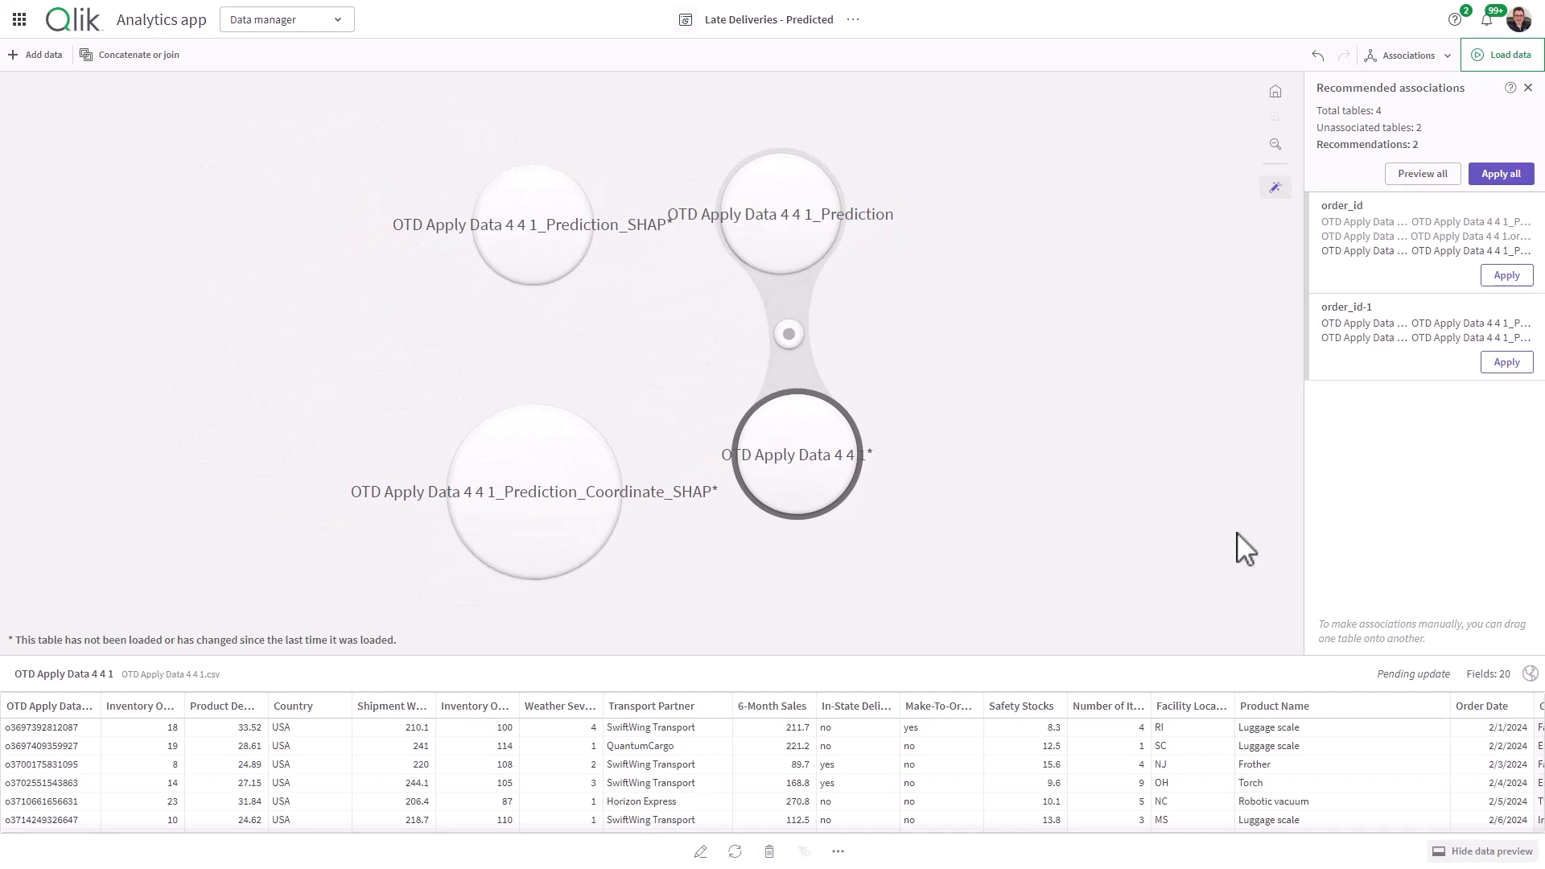
Associate the Prediction_SHAP table and the Prediction_Coordinate_SHAP table with the existing tables using the recommended order_id associations.
left_click(523, 233)
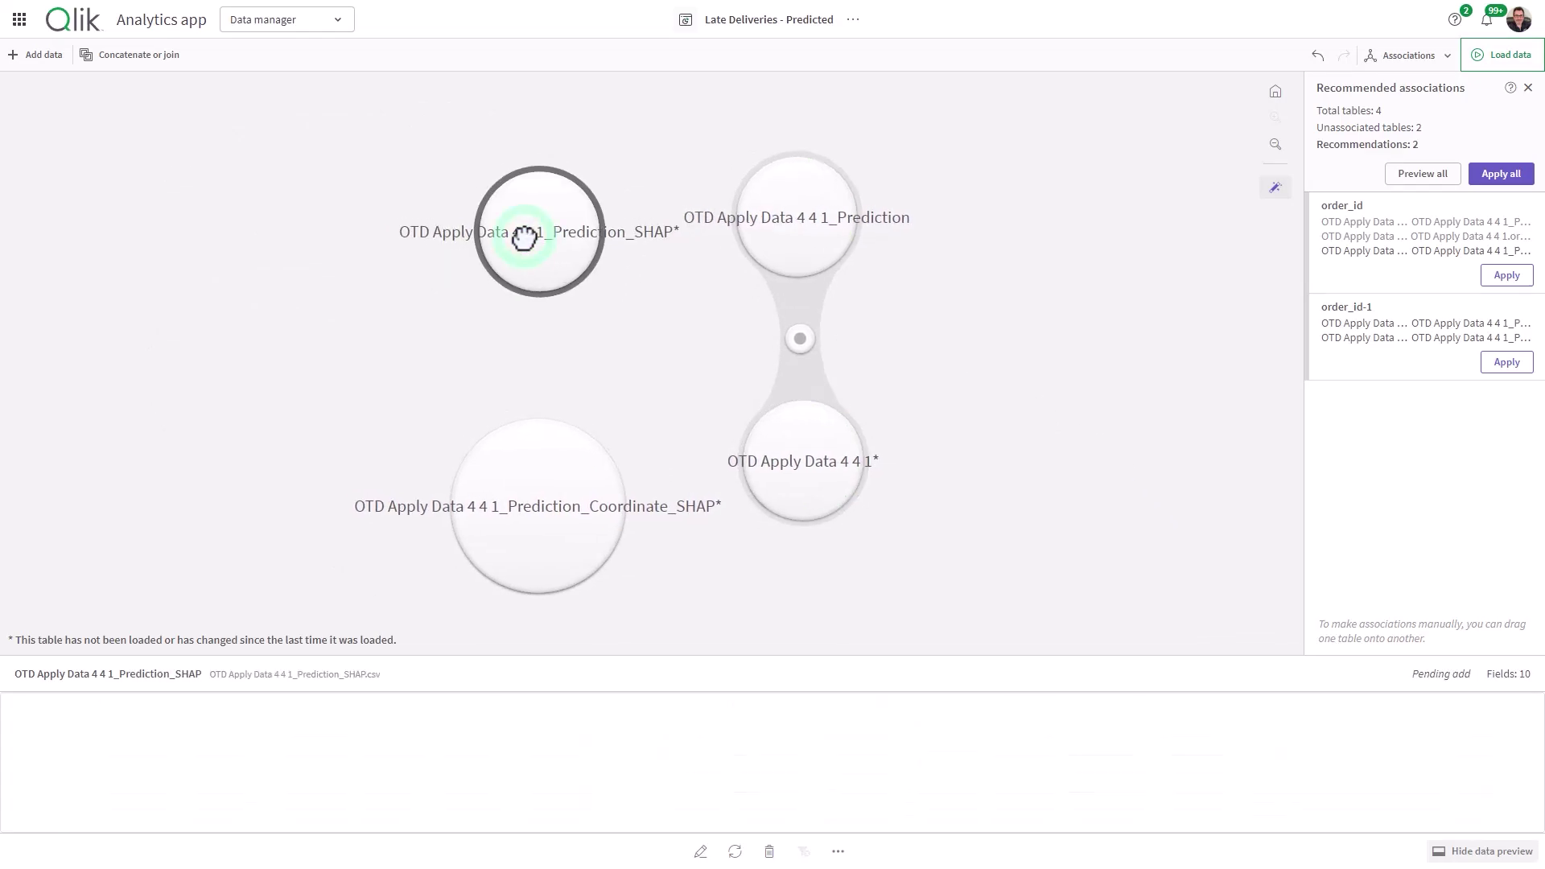
left_click(1474, 231)
left_click(1504, 275)
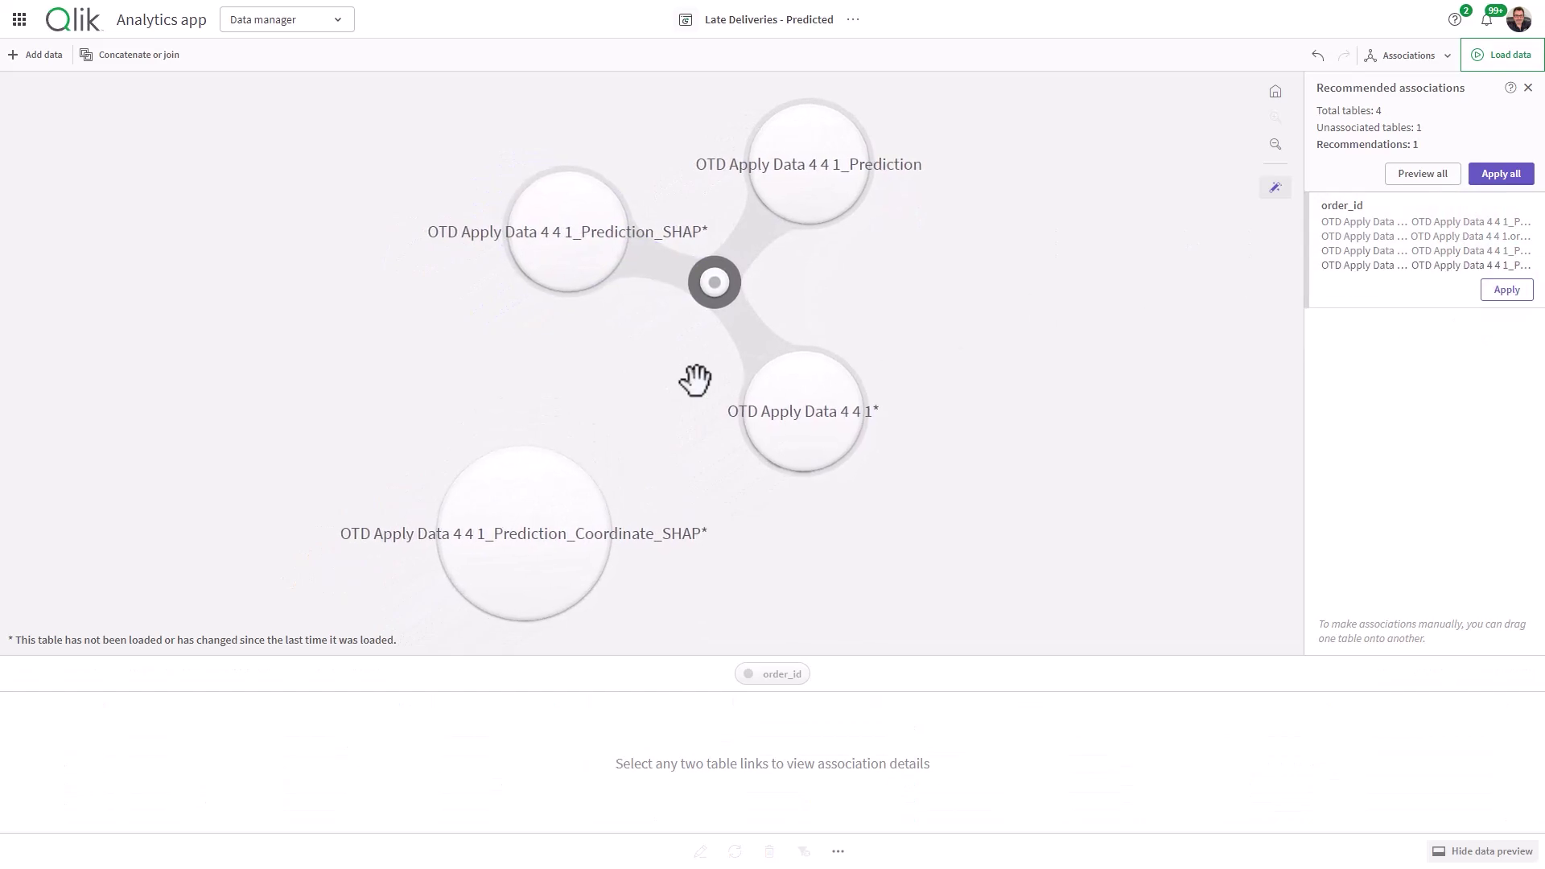
left_click(479, 539)
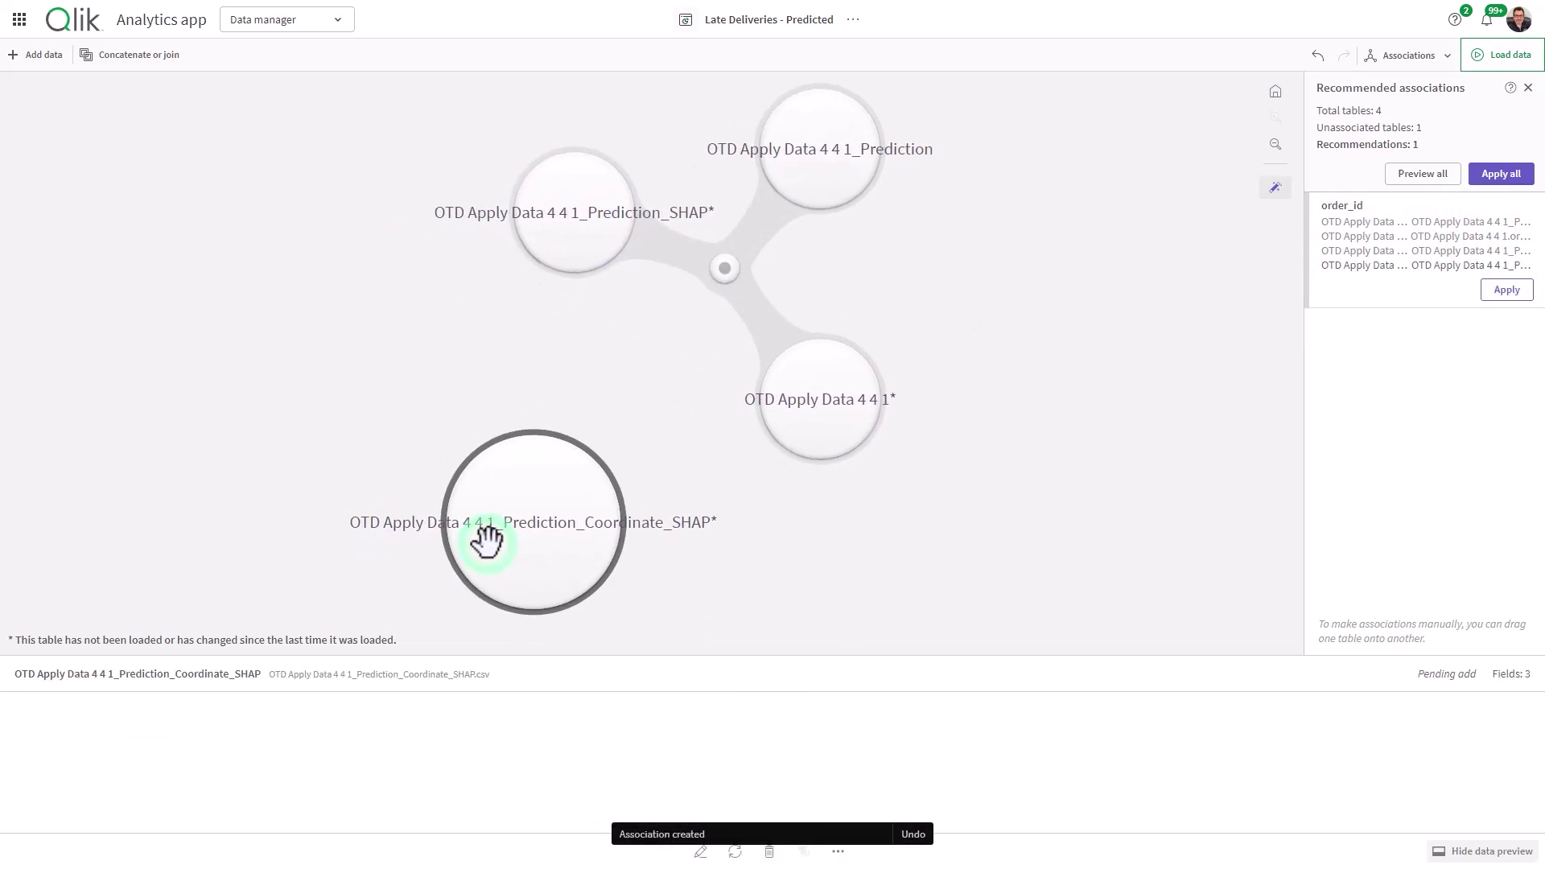
left_click(1502, 290)
Preview how the tables match on order_id, ending with the OTD Apply Data 4 4 1 and Prediction_SHAP pair.
left_click(645, 369)
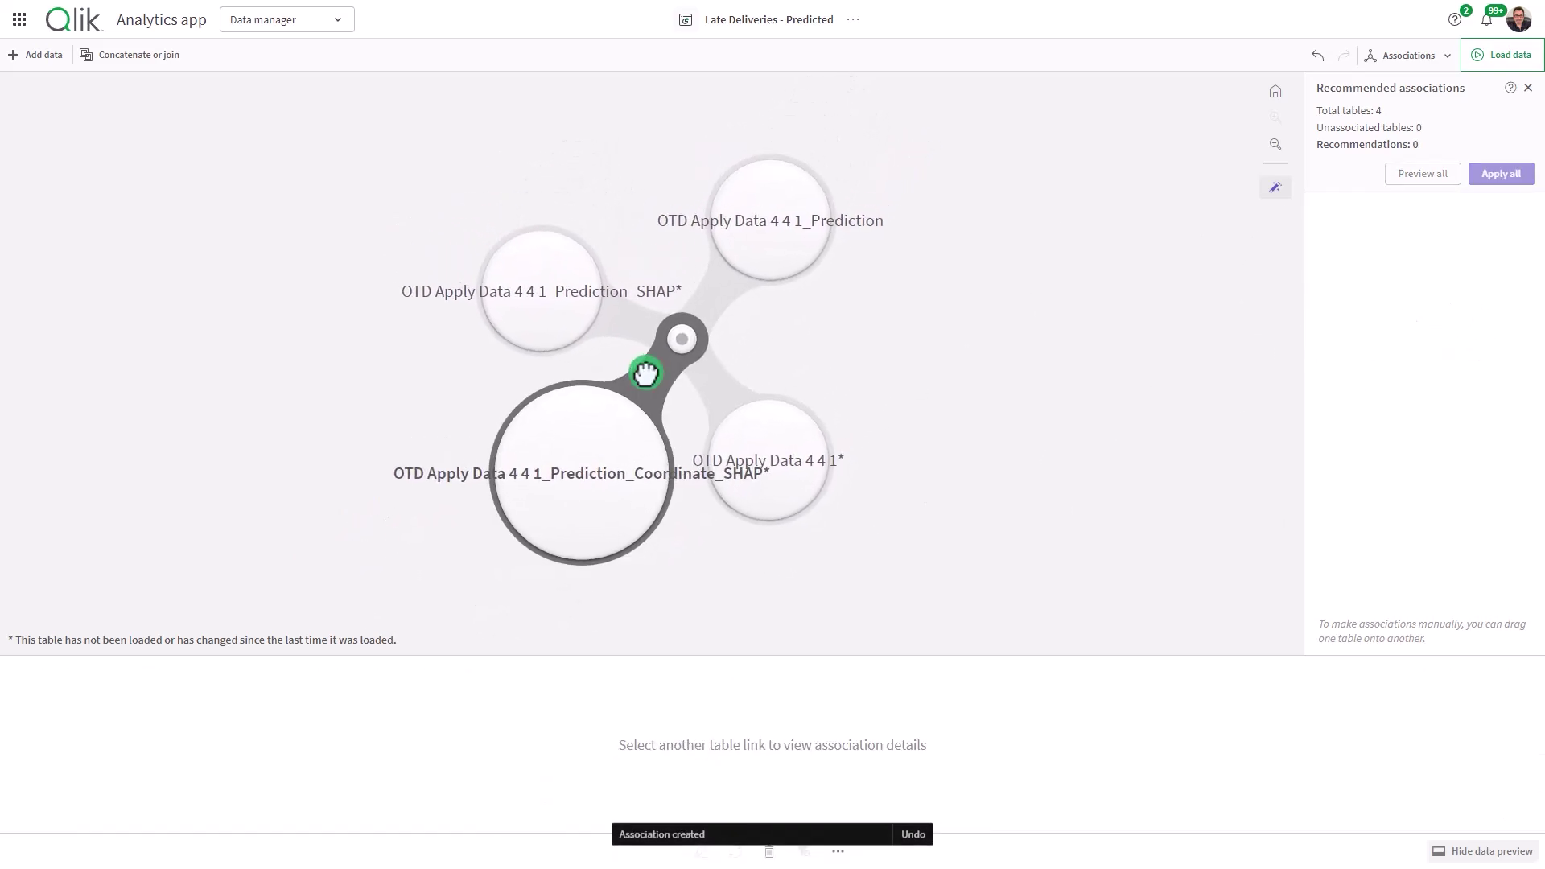
left_click(714, 327)
left_click(716, 382)
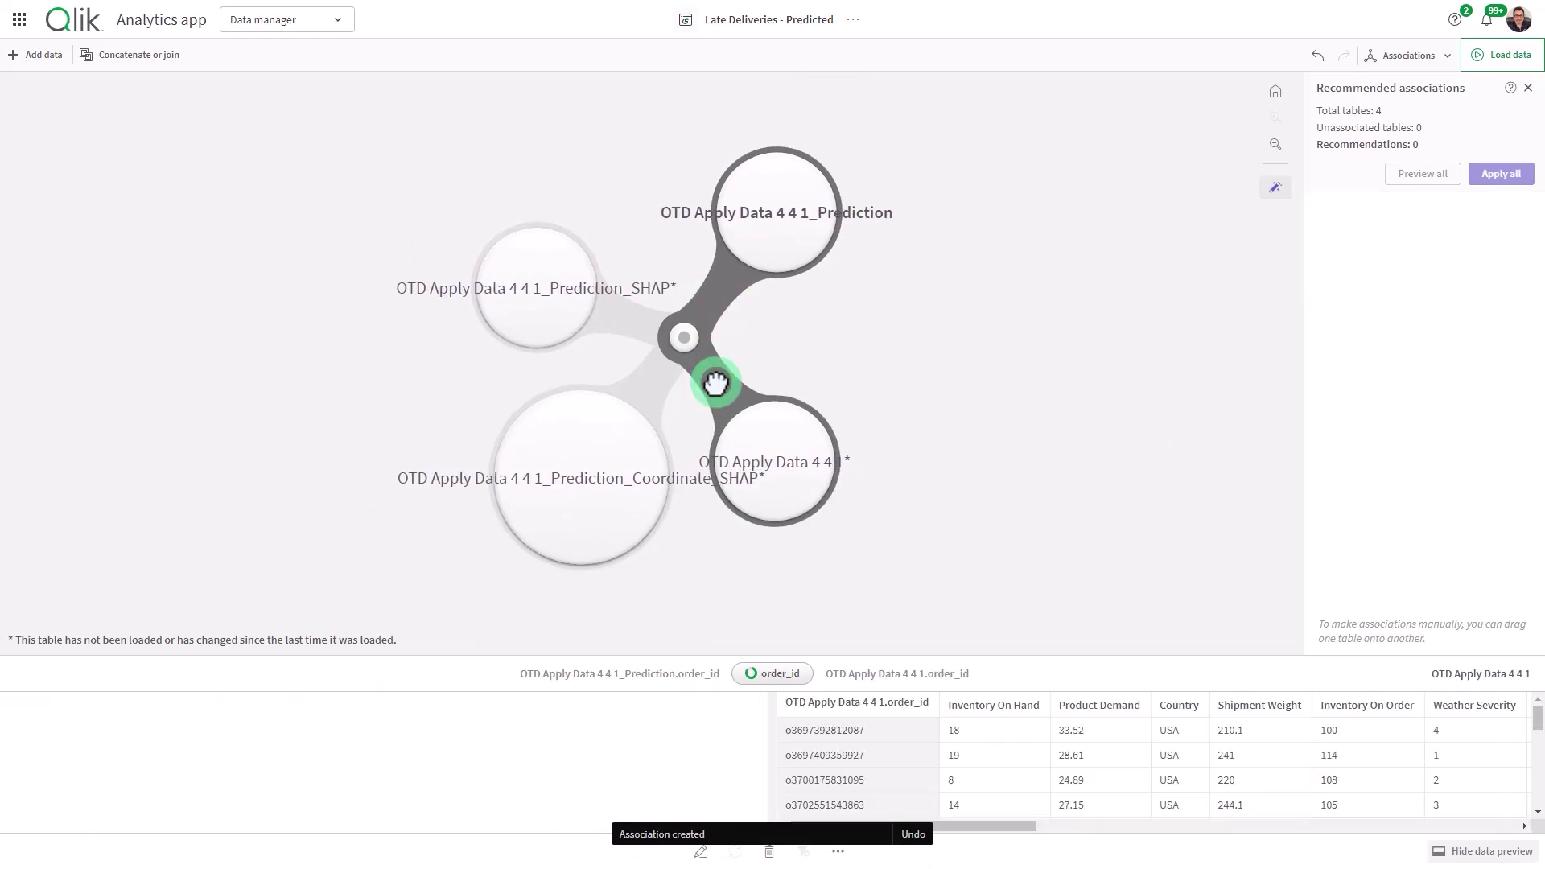
left_click(633, 318)
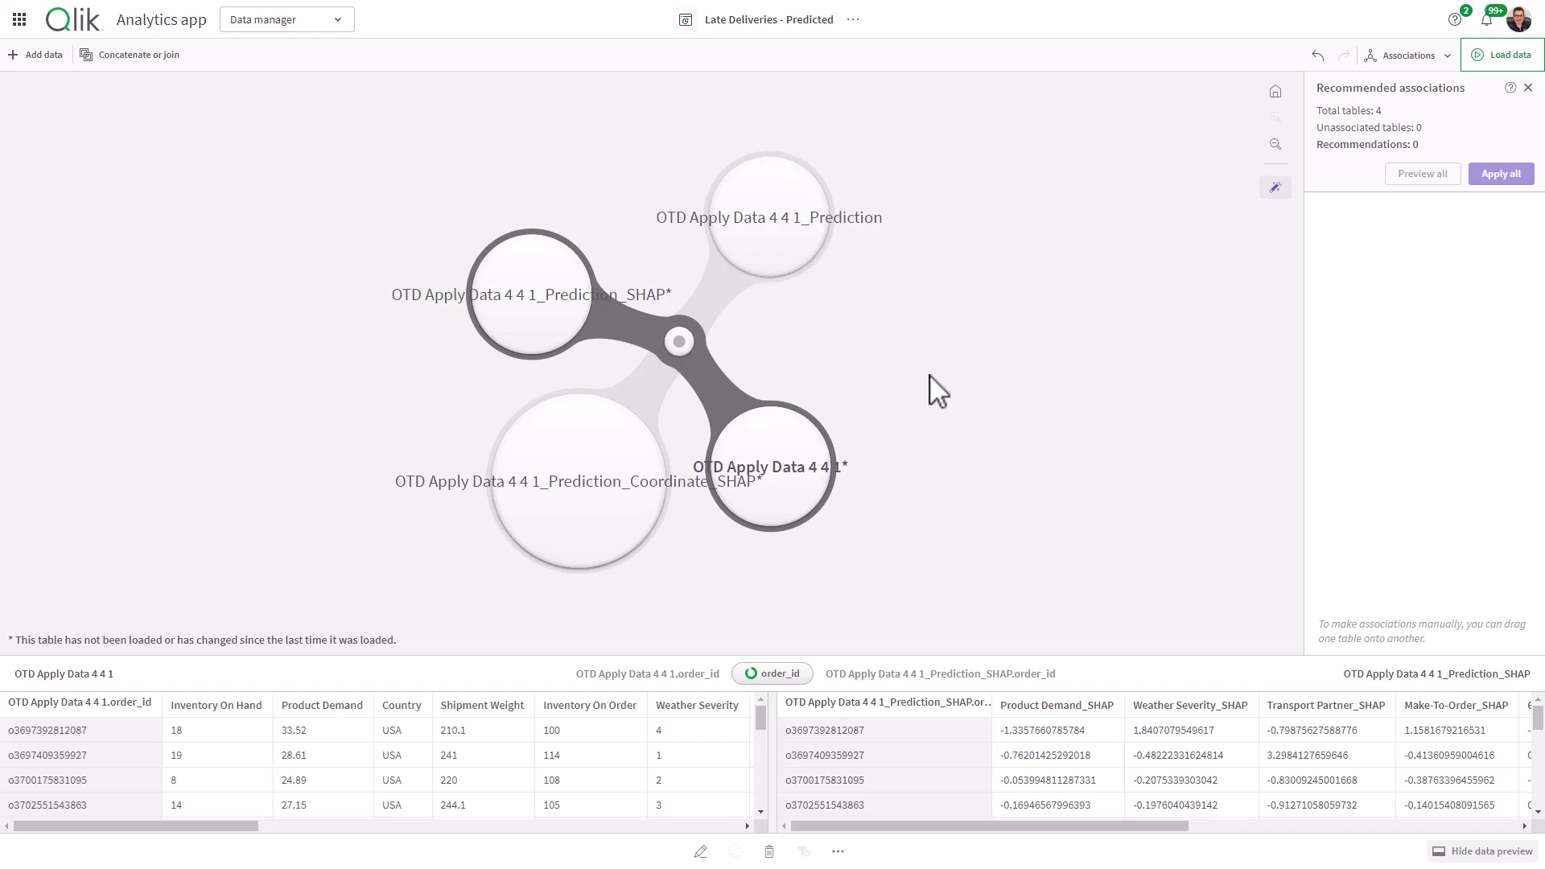
Load the associated tables into the app and go to the sheet.
left_click(1508, 58)
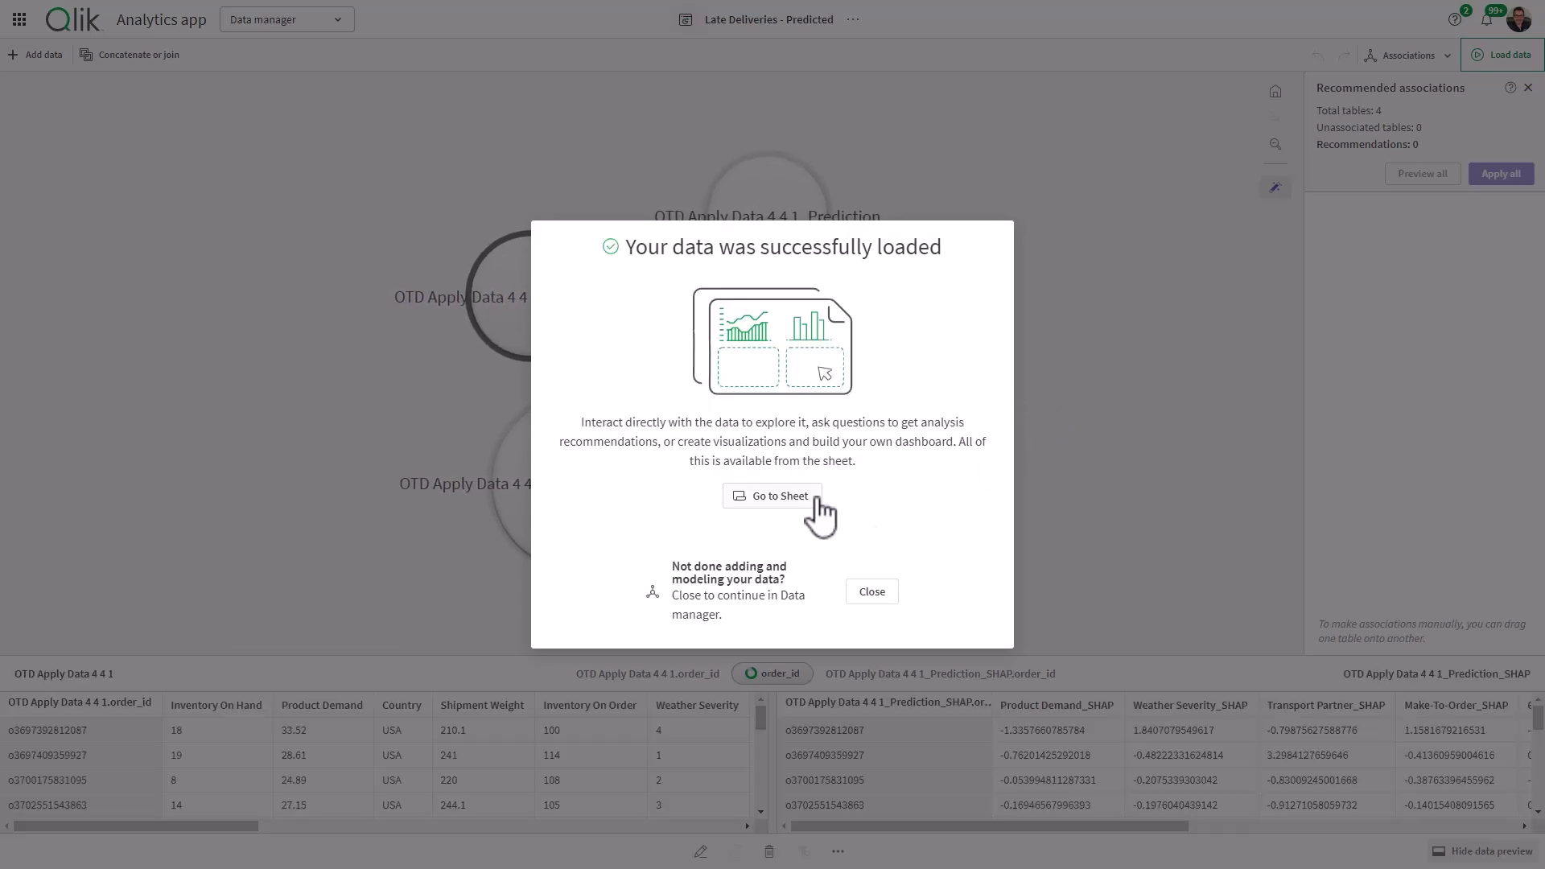
left_click(820, 515)
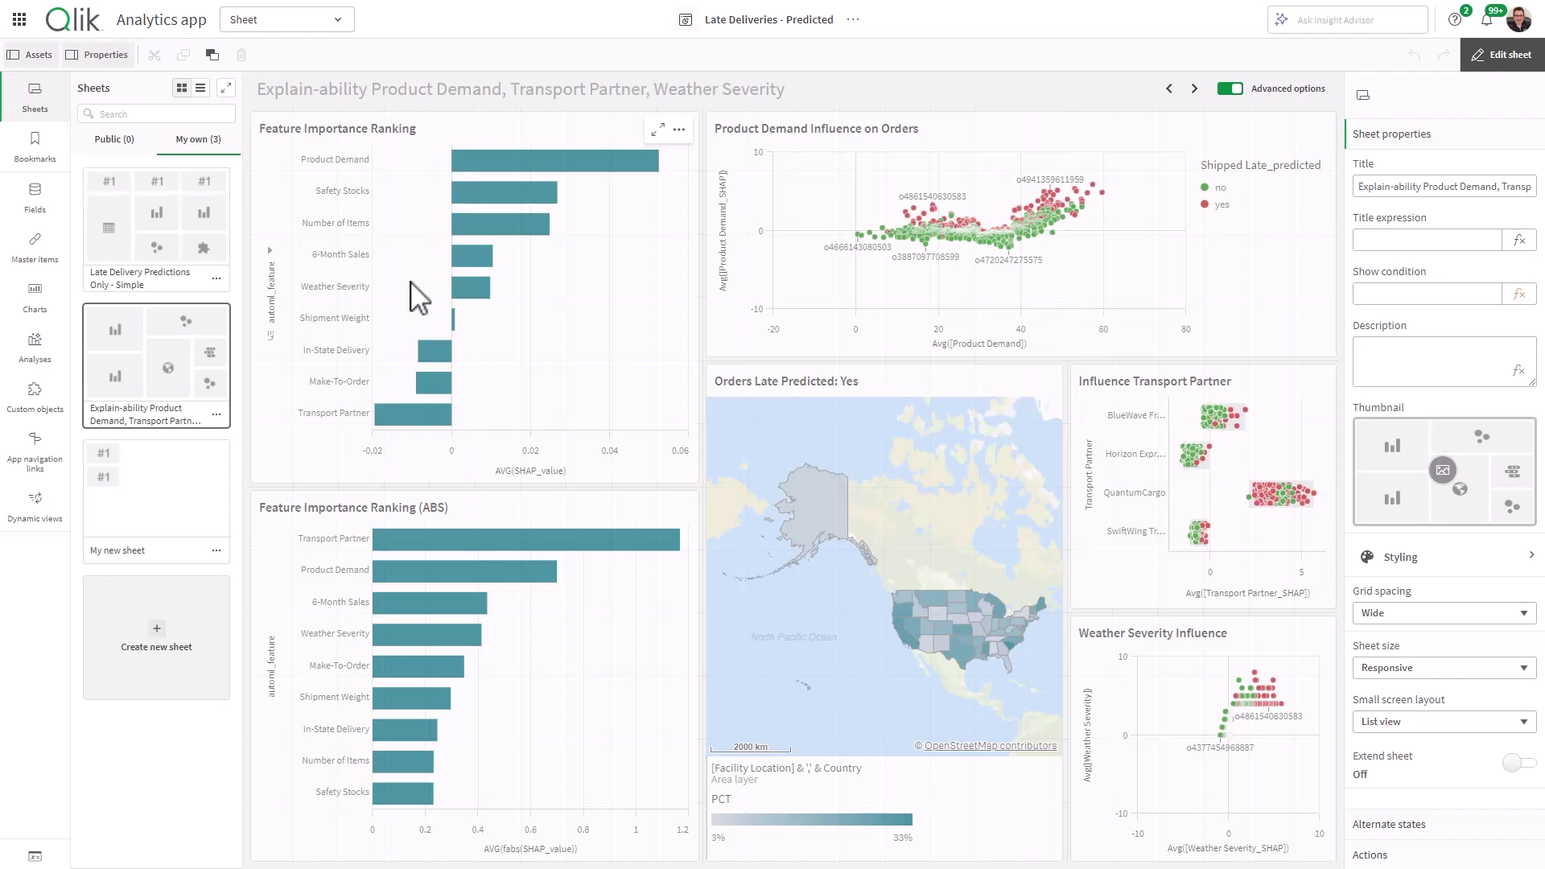